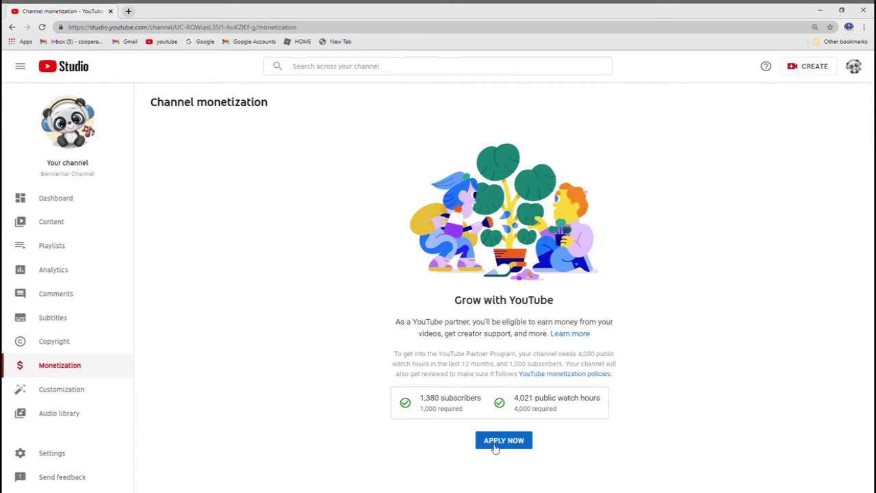
# Step: Apply for channel monetization and accept the YouTube Partner Program terms, keeping the email updates option enabled
pyautogui.click(508, 447)
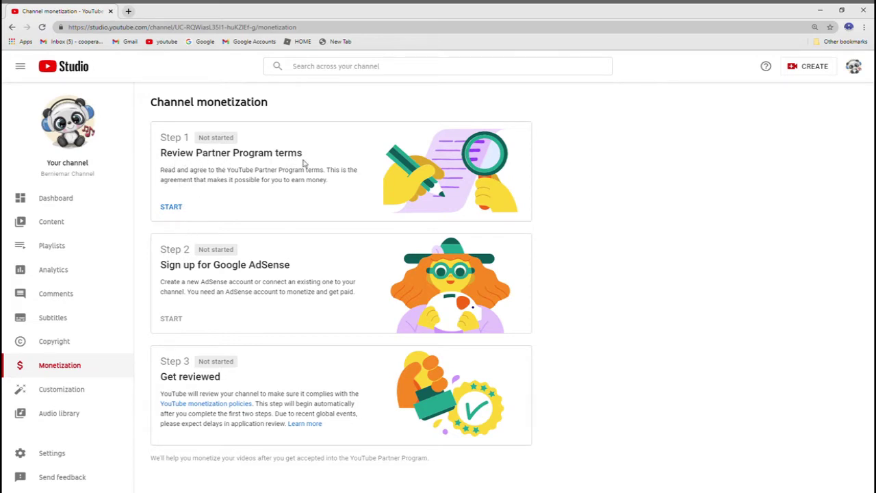
pyautogui.click(172, 208)
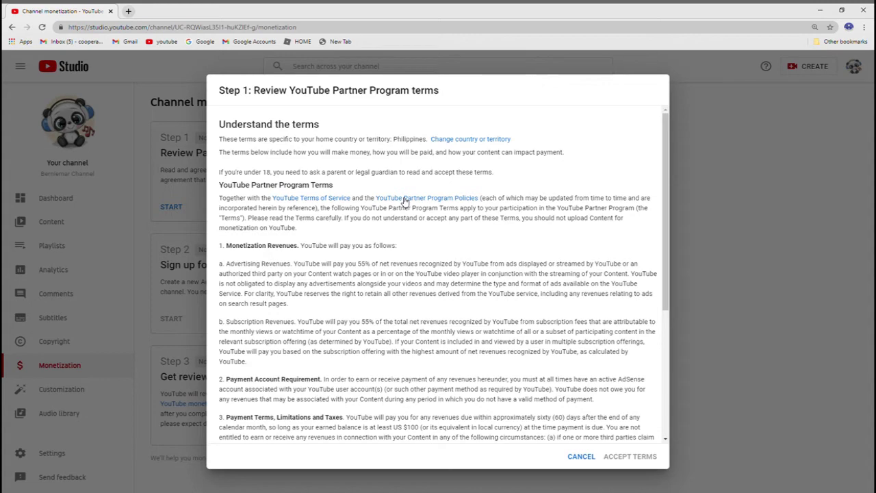
pyautogui.scroll(-5, 431, 202)
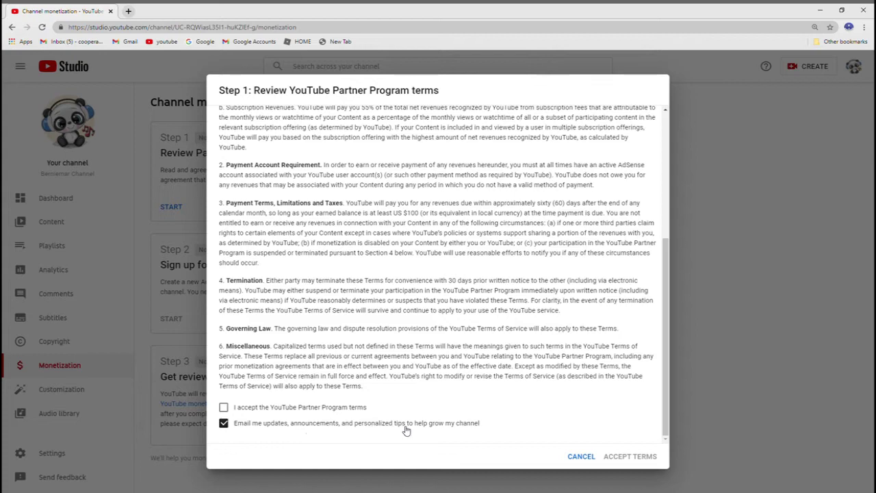
pyautogui.click(224, 408)
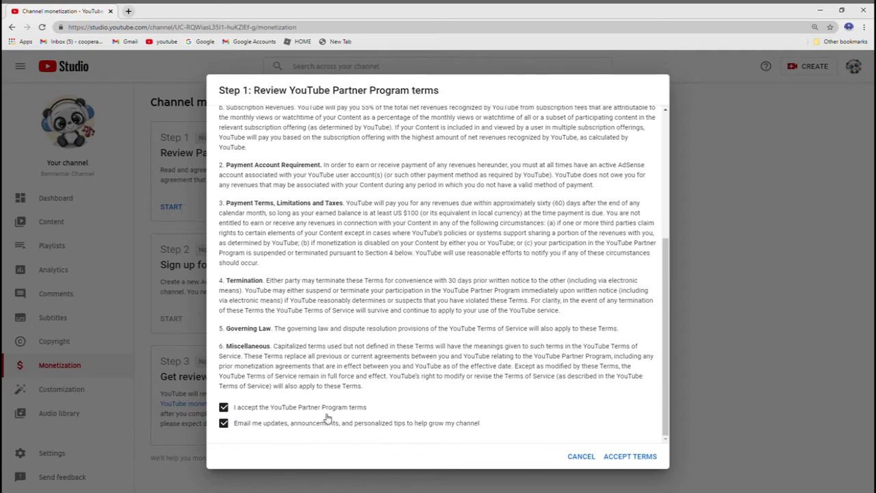
pyautogui.click(625, 459)
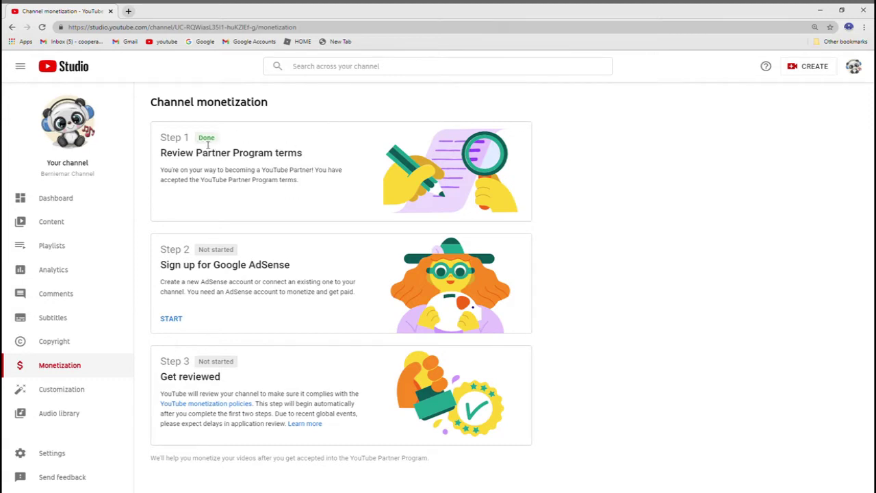
# Step: Start the Google AdSense sign-up, state that no existing AdSense account exists, and continue with the channel's Google account
pyautogui.click(172, 319)
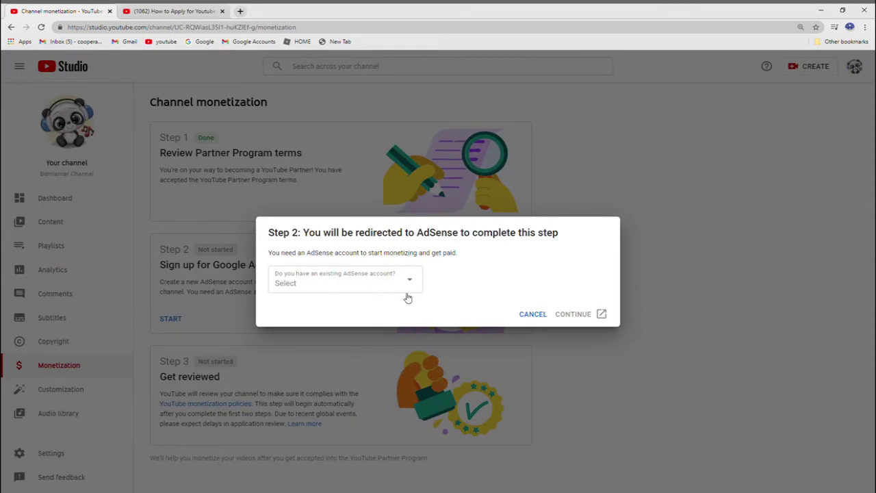
pyautogui.click(410, 284)
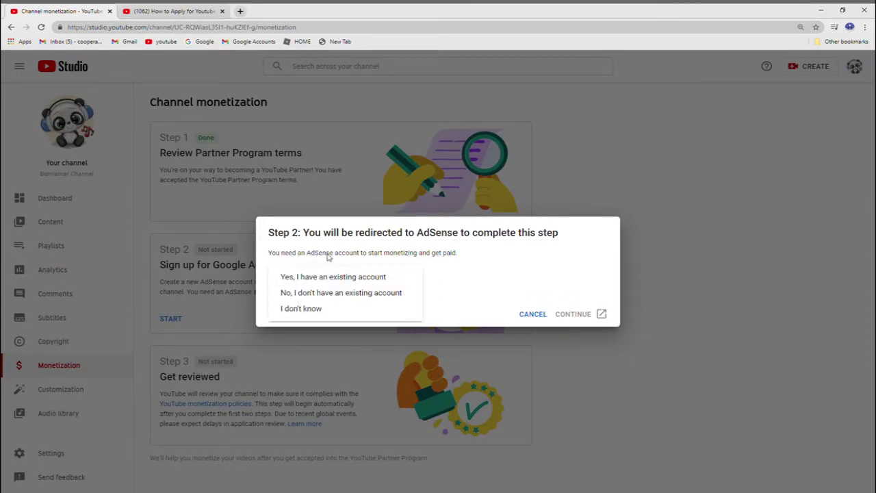
pyautogui.click(468, 303)
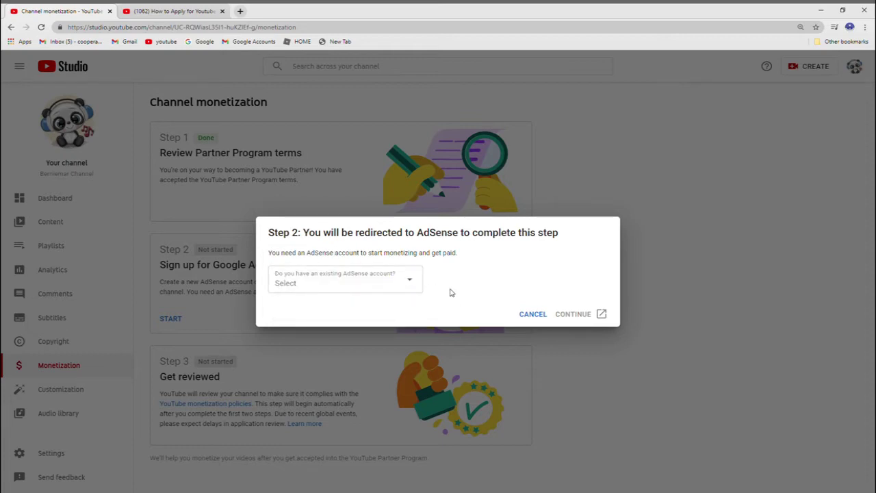
pyautogui.click(412, 285)
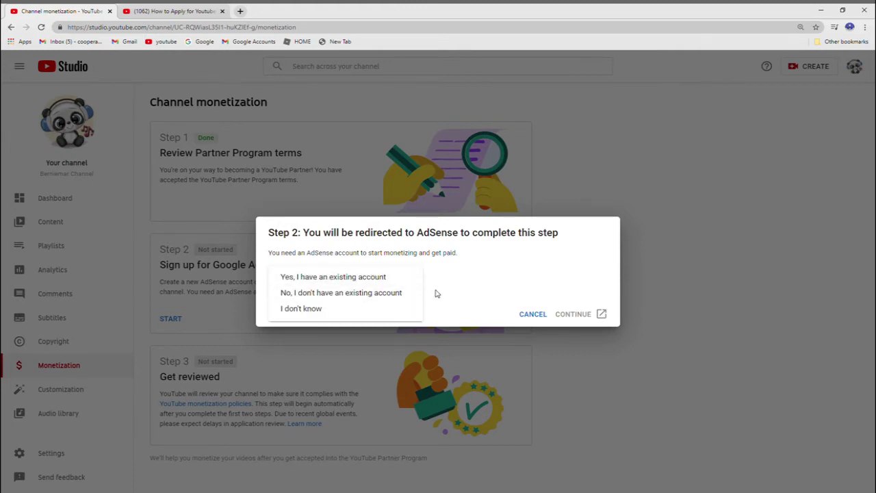
pyautogui.click(333, 294)
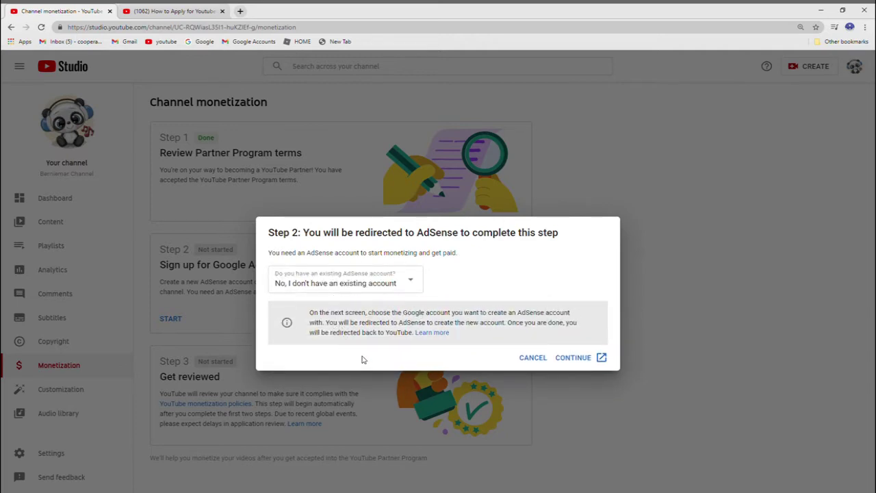
pyautogui.click(577, 358)
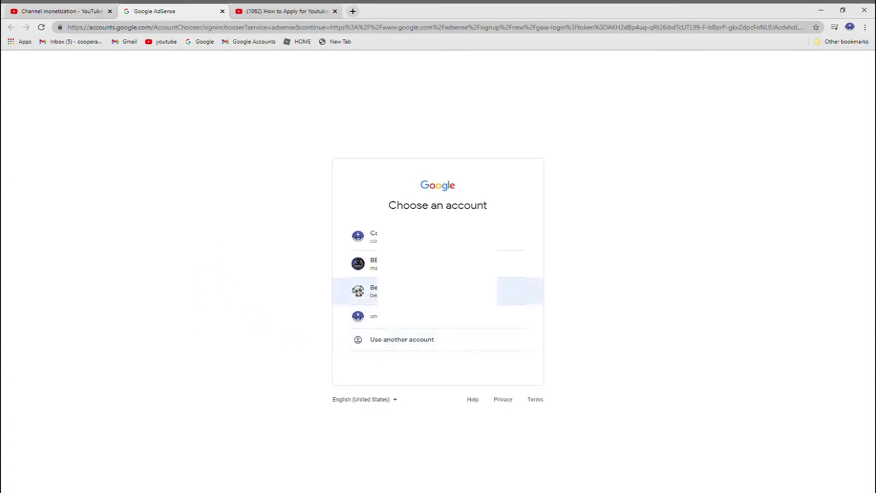
pyautogui.click(425, 291)
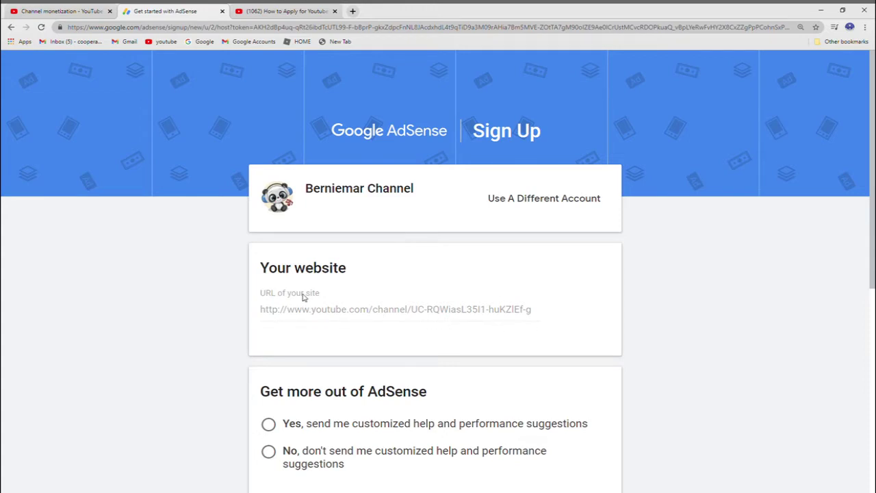
# Step: Opt in to receiving customized help and performance suggestions on the AdSense sign-up form
pyautogui.scroll(-1, 336, 301)
pyautogui.scroll(-1, 362, 301)
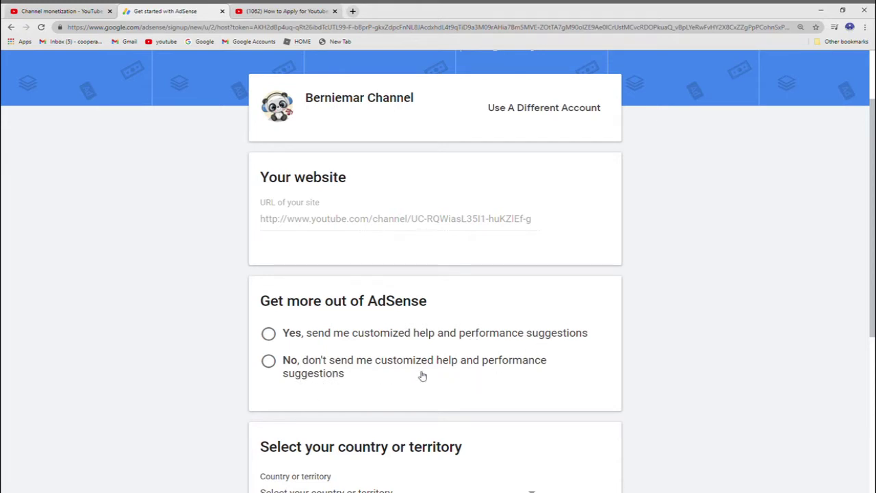
pyautogui.click(269, 334)
pyautogui.click(269, 361)
pyautogui.scroll(-1, 355, 393)
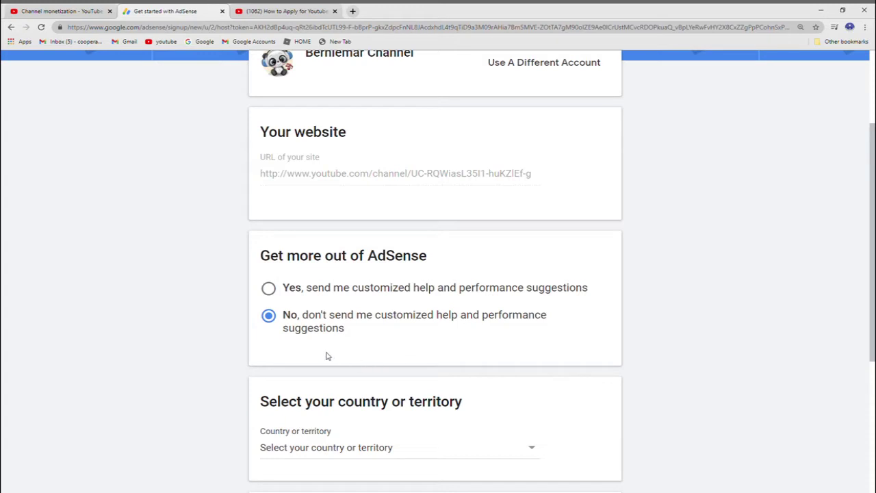
pyautogui.click(269, 288)
pyautogui.scroll(-3, 432, 354)
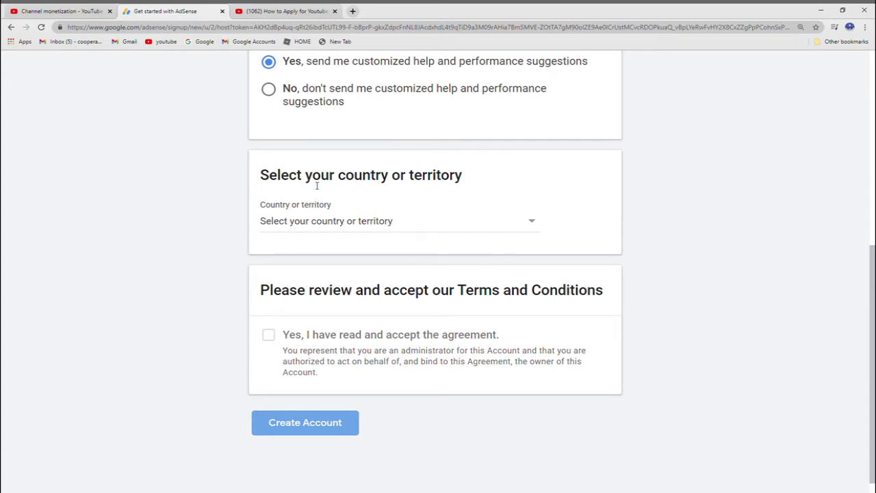
# Step: Set the country or territory for the AdSense account to Philippines
pyautogui.click(534, 224)
pyautogui.scroll(-7, 446, 349)
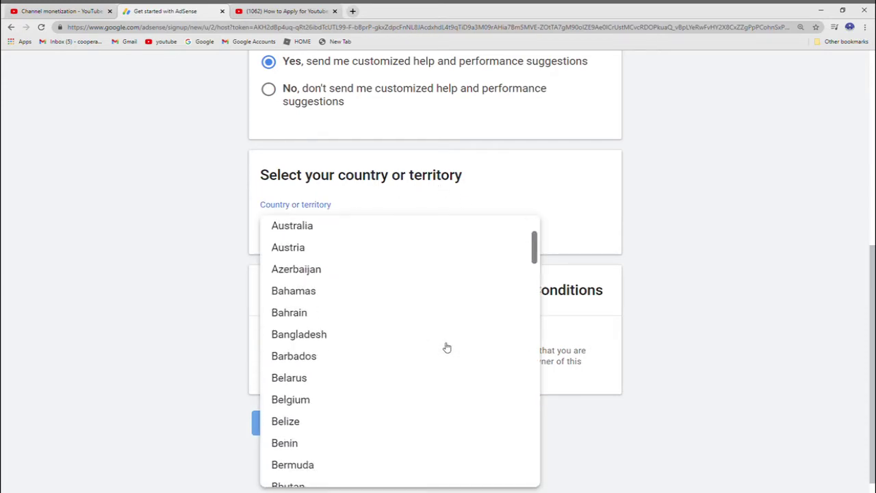
pyautogui.scroll(-13, 446, 347)
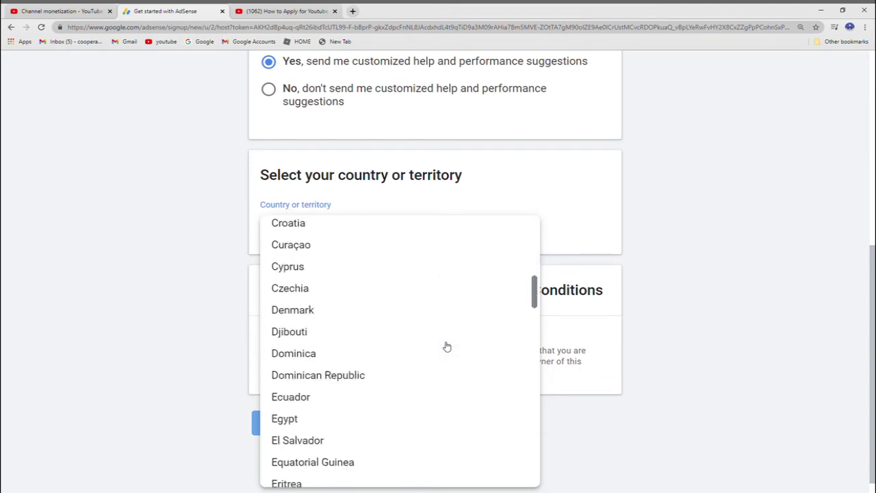
pyautogui.scroll(-12, 445, 347)
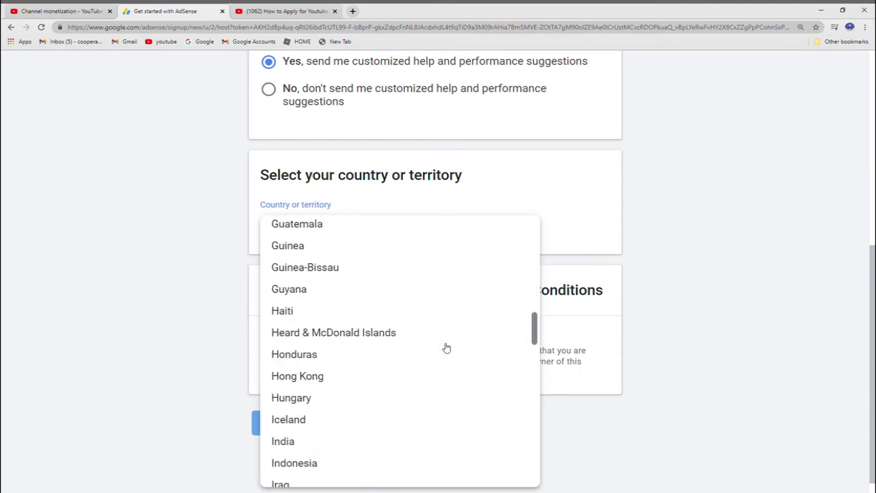
pyautogui.scroll(-15, 446, 348)
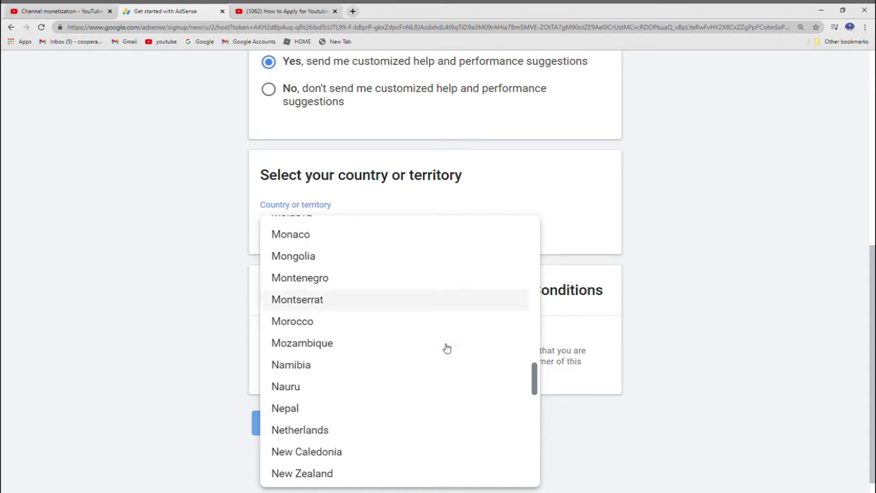
pyautogui.scroll(-4, 447, 349)
pyautogui.scroll(3, 448, 350)
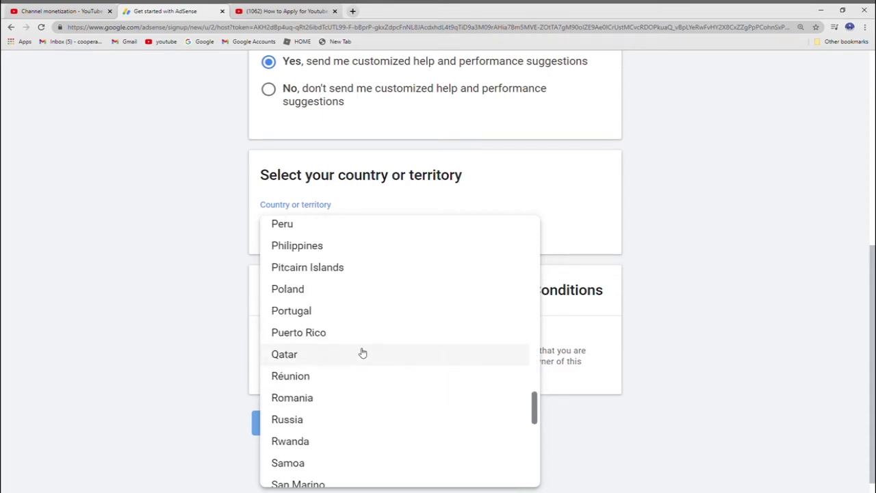
pyautogui.scroll(1, 356, 352)
pyautogui.press('Return')
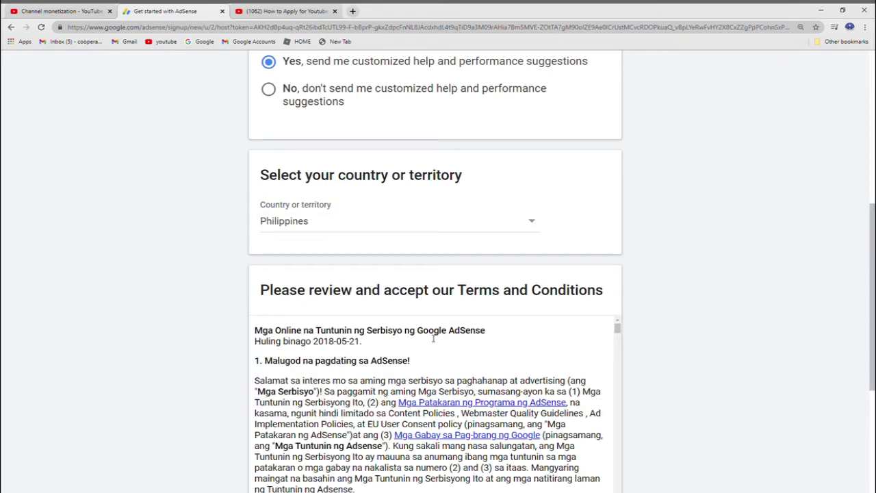
# Step: Read through the AdSense terms, accept the agreement, create the account and dismiss its welcome introduction
pyautogui.scroll(-4, 565, 339)
pyautogui.scroll(4, 473, 414)
pyautogui.scroll(-3, 475, 413)
pyautogui.scroll(3, 473, 416)
pyautogui.scroll(-1, 354, 404)
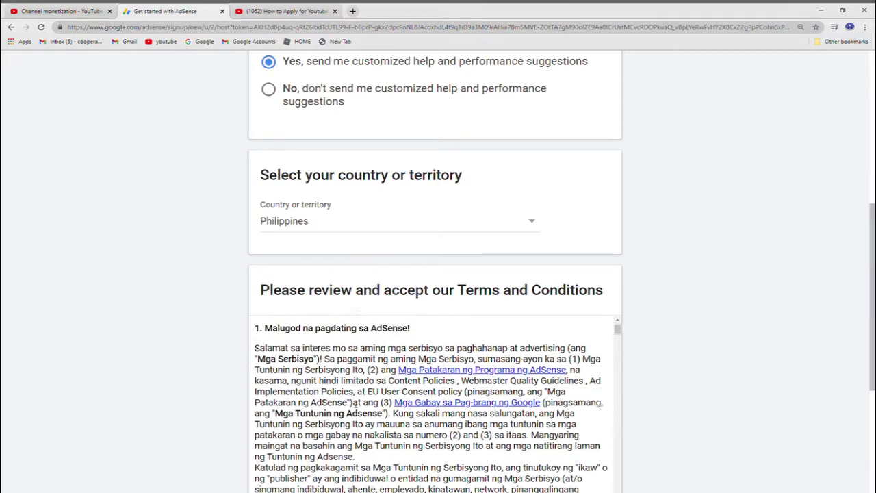
pyautogui.scroll(-10, 354, 409)
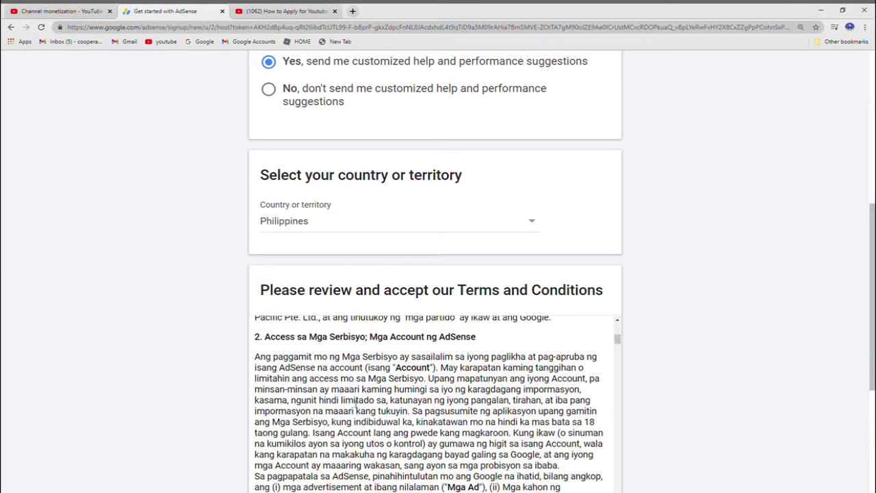
pyautogui.scroll(-12, 355, 404)
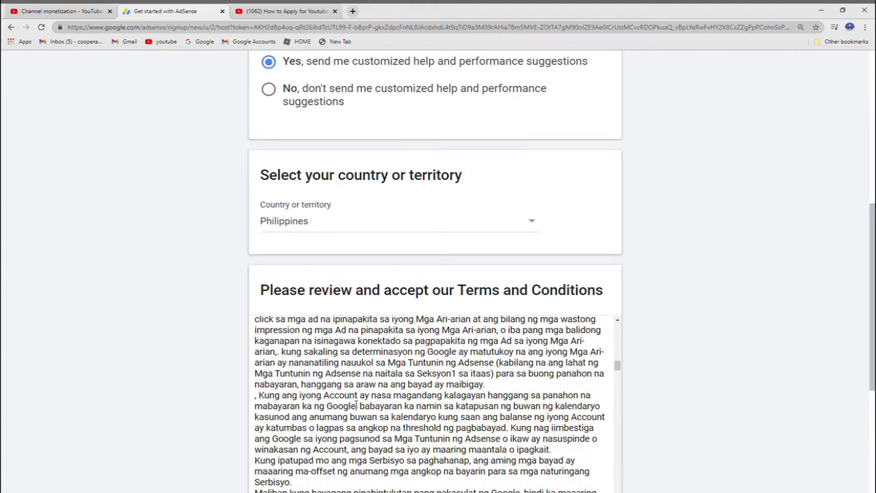
pyautogui.scroll(-5, 355, 404)
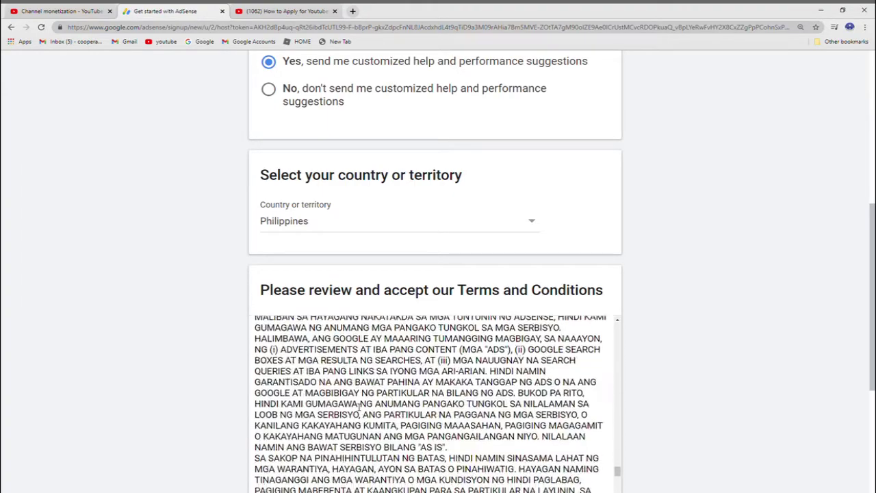
pyautogui.scroll(-8, 362, 409)
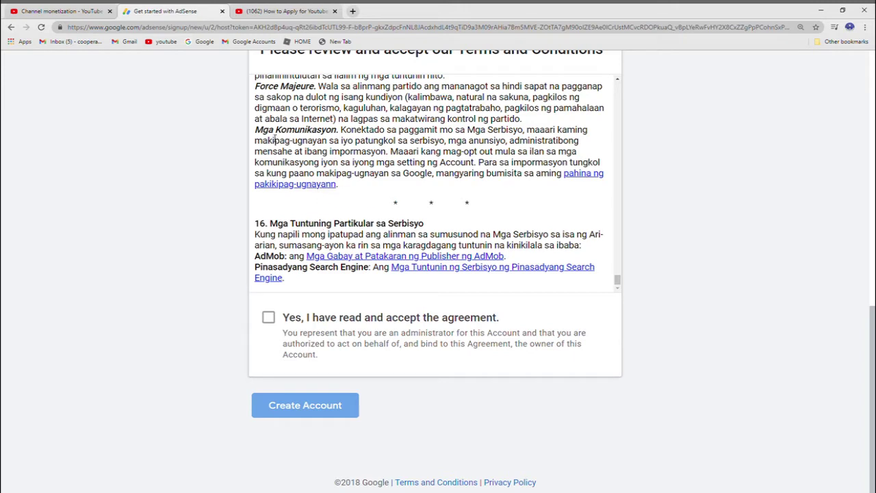
pyautogui.click(269, 318)
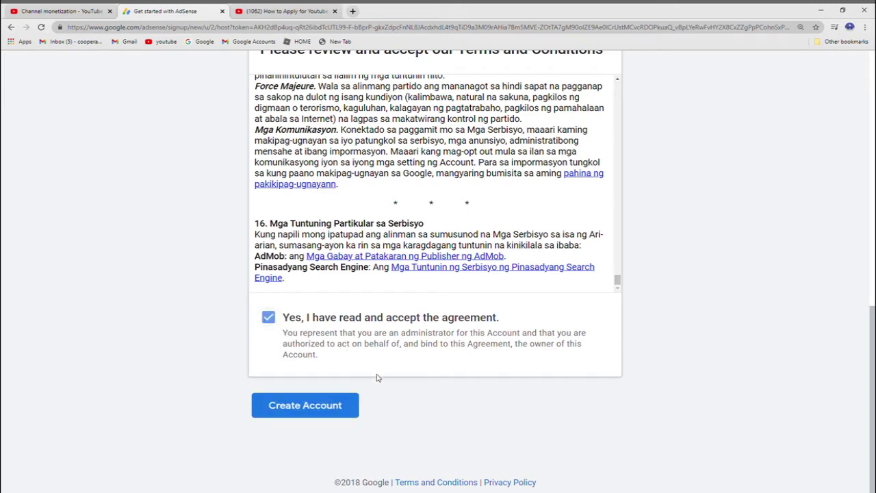
pyautogui.click(301, 410)
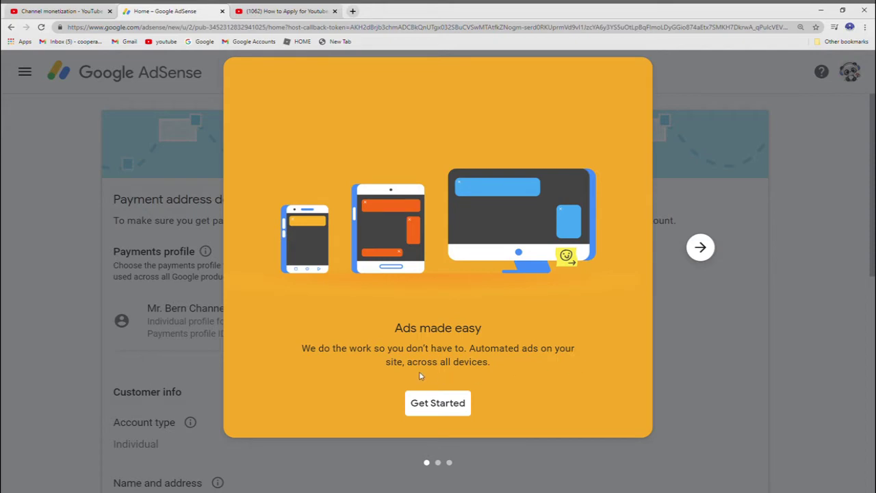
pyautogui.click(448, 407)
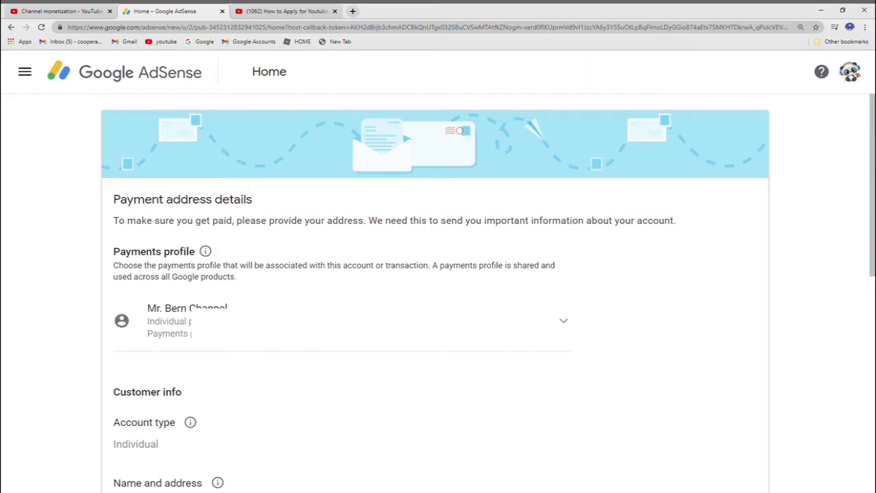
# Step: Examine the payment address form, including the payments profile, account type, and the name and address fields
pyautogui.scroll(-1, 217, 321)
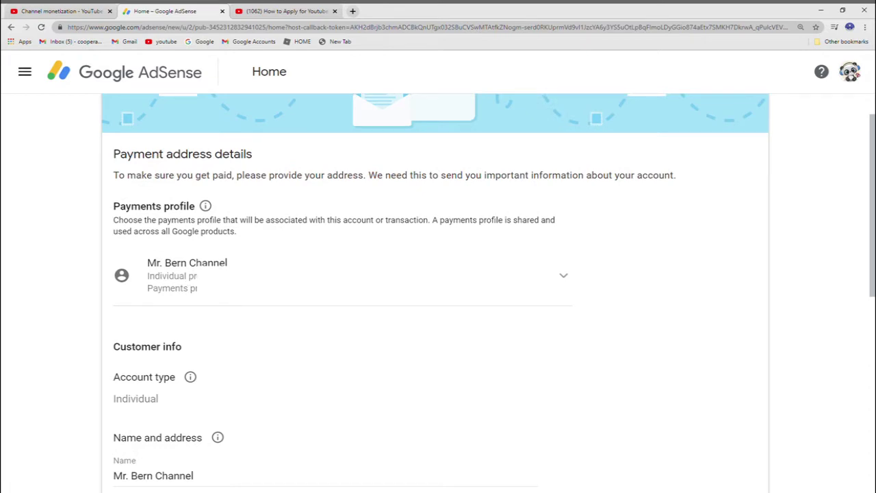
pyautogui.scroll(-3, 212, 283)
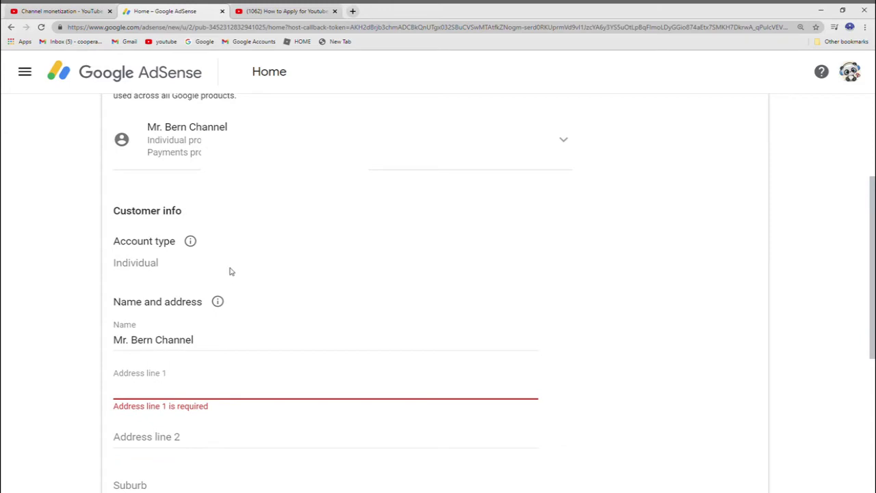
pyautogui.scroll(-1, 213, 267)
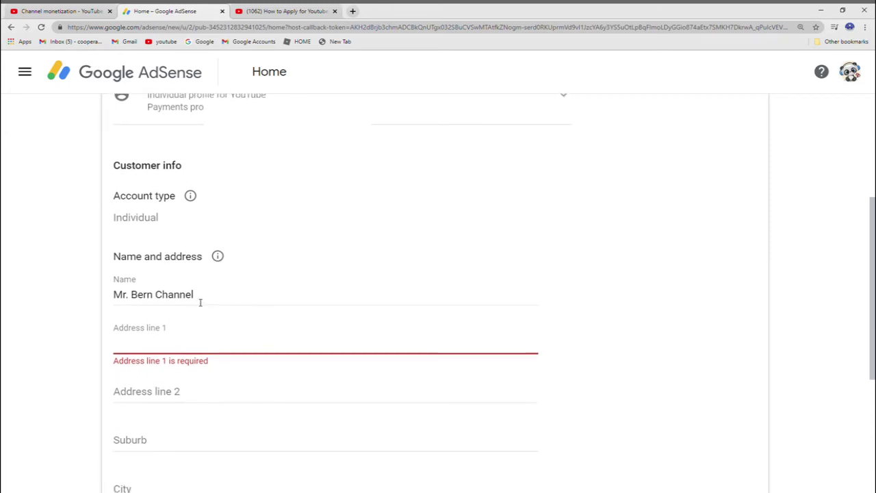
pyautogui.click(204, 299)
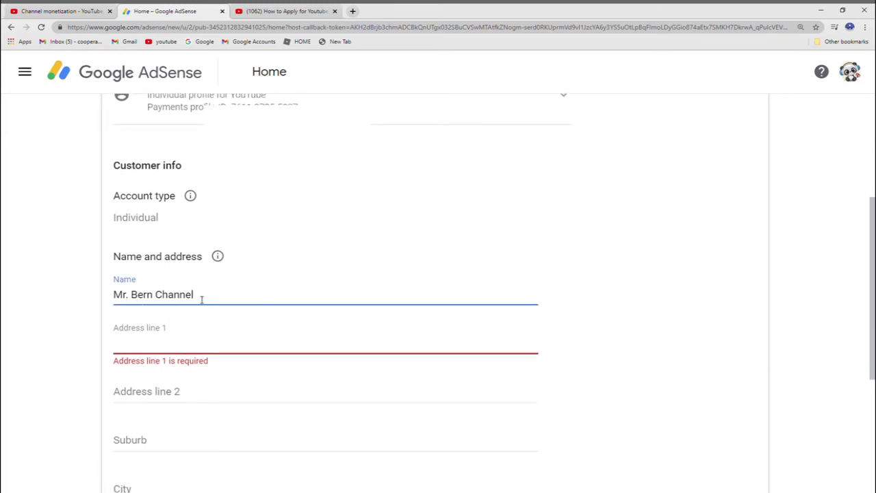
pyautogui.moveTo(219, 259)
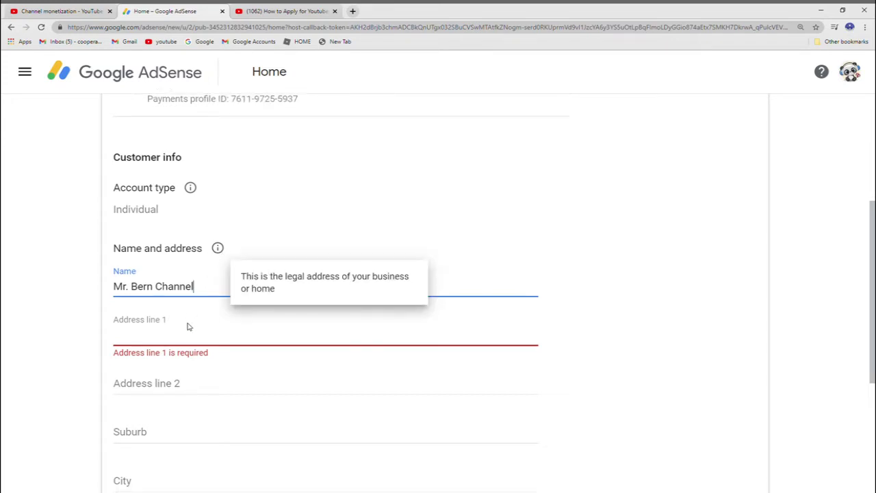
pyautogui.scroll(-2, 189, 327)
pyautogui.scroll(2, 189, 327)
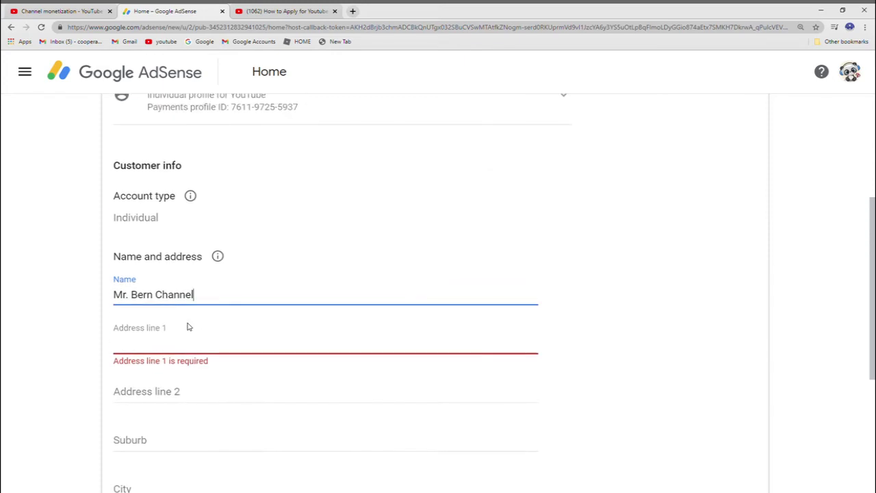
# Step: Switch to YouTube Studio and open the channel's Monetization page
pyautogui.scroll(3, 189, 327)
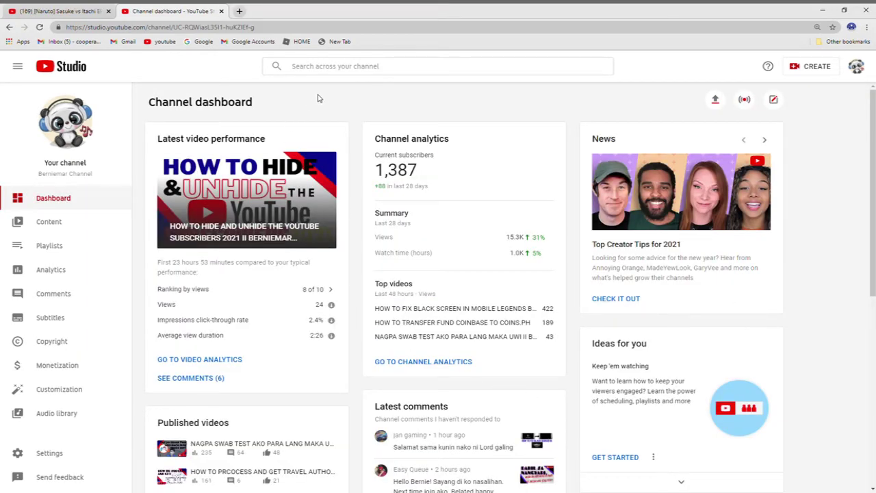
pyautogui.click(58, 367)
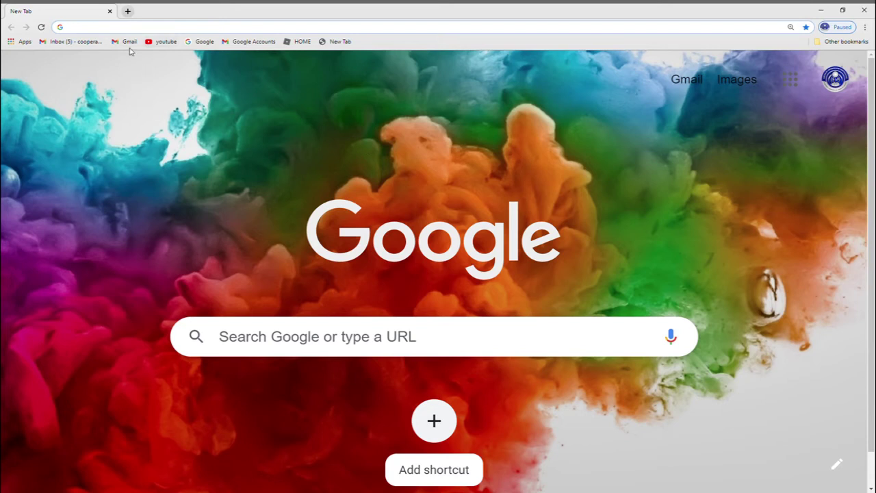
# Step: Open Gmail and switch to the Google account linked to the YouTube channel
pyautogui.click(128, 42)
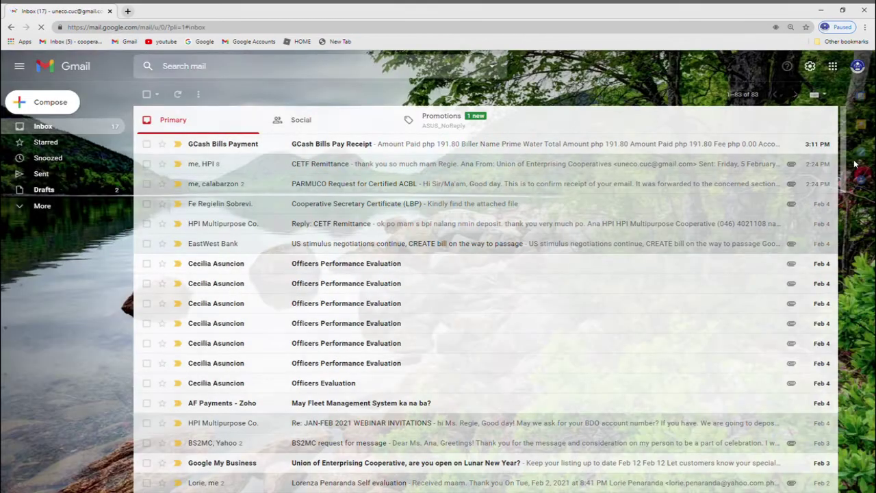
pyautogui.click(856, 68)
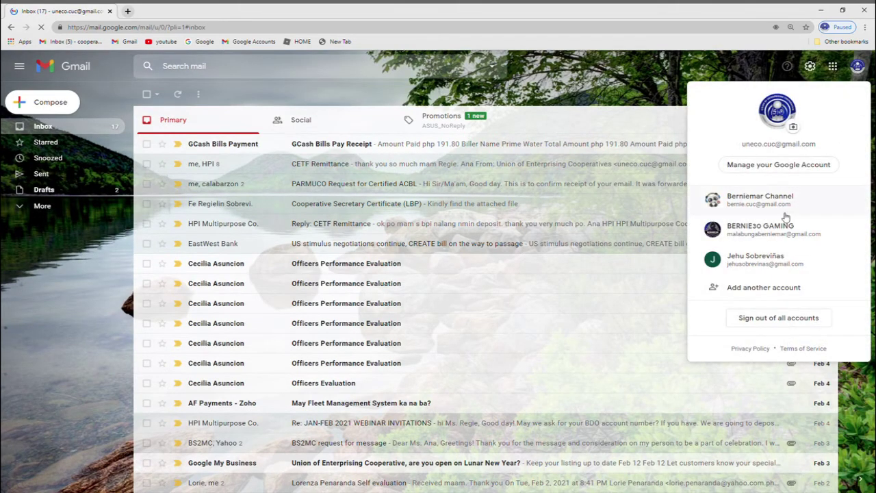
pyautogui.click(783, 202)
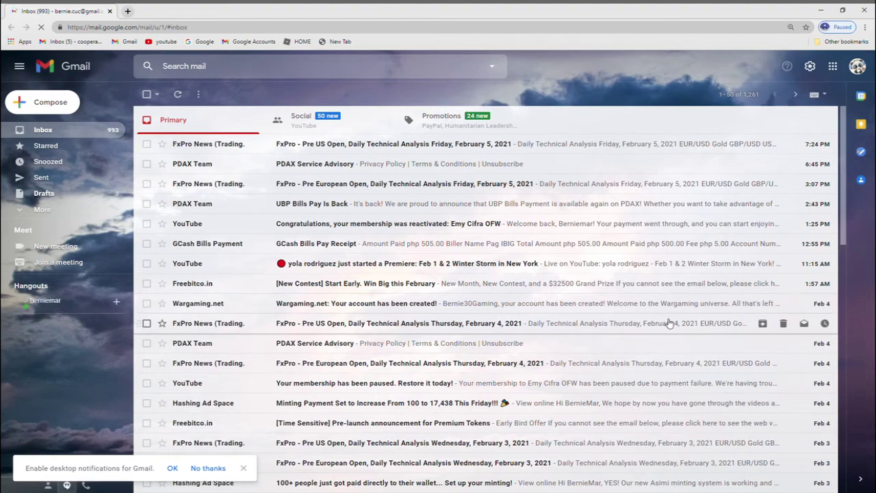
# Step: Look through the inbox, continuing onto the next page of older messages, for YouTube's emails about the channel's monetization
pyautogui.scroll(-5, 668, 332)
pyautogui.scroll(-1, 668, 333)
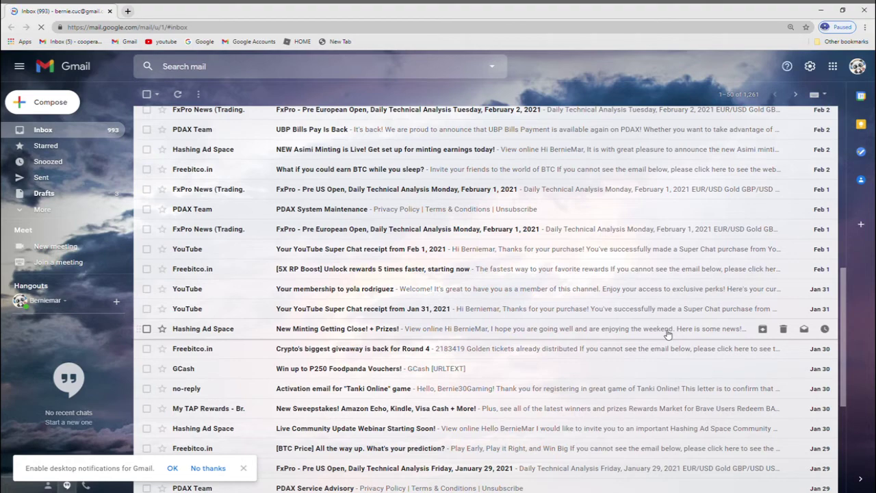
pyautogui.scroll(-1, 667, 334)
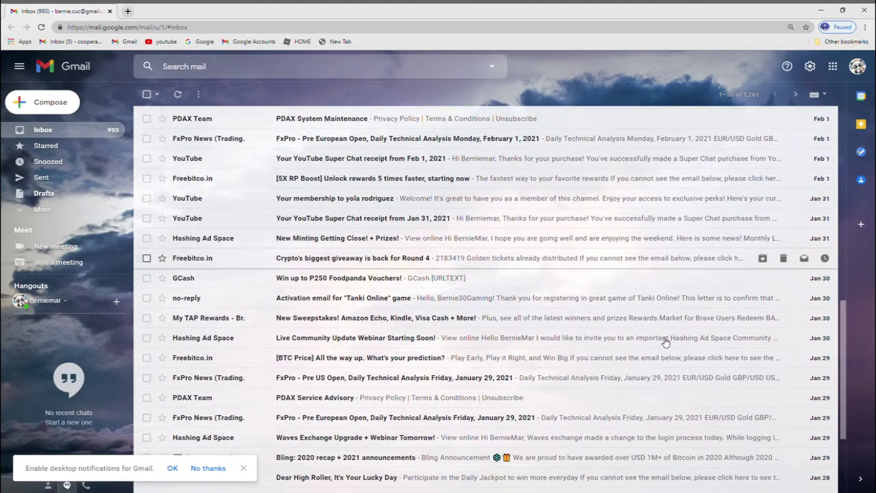
pyautogui.scroll(-2, 664, 343)
pyautogui.scroll(1, 692, 345)
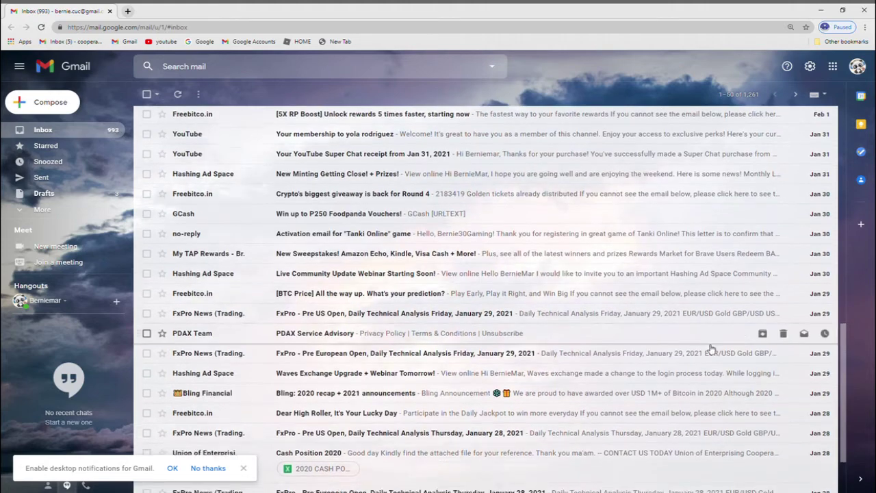
pyautogui.scroll(-2, 726, 329)
pyautogui.click(797, 96)
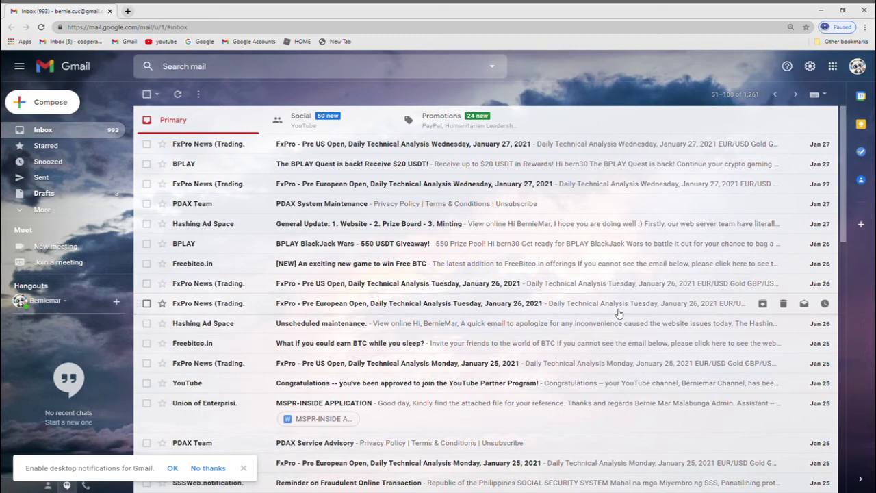
pyautogui.scroll(-1, 619, 313)
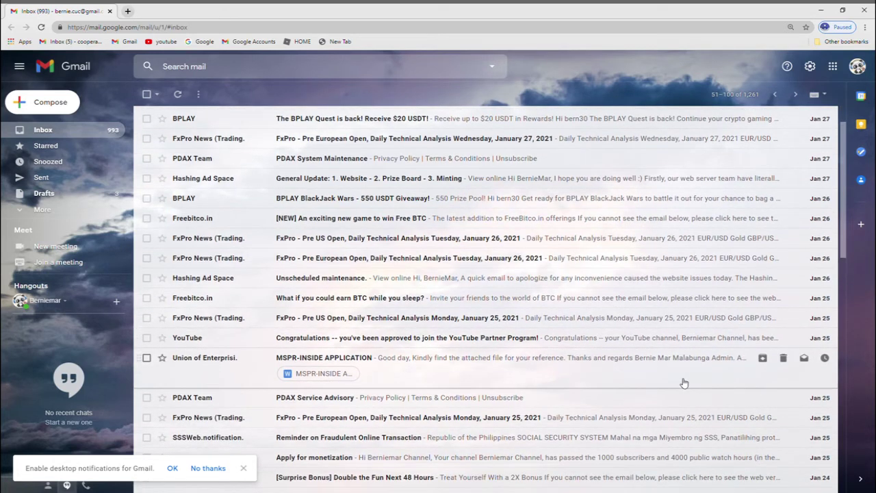